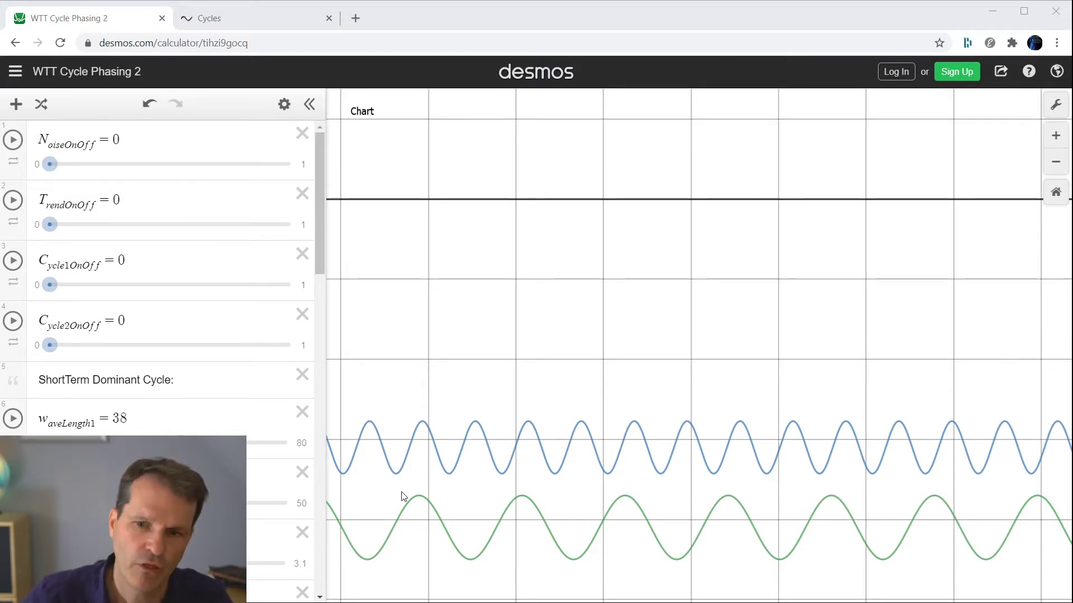
- Set waveLength1 to 44, then sweep the first cycle's amplitude and phase sliders to show their effect
{"action": "mouse_move", "coordinate": [185, 443]}
{"action": "left_mouse_down"}
{"action": "mouse_move", "coordinate": [247, 443]}
{"action": "mouse_move", "coordinate": [103, 443]}
{"action": "mouse_move", "coordinate": [241, 443]}
{"action": "mouse_move", "coordinate": [154, 443]}
{"action": "mouse_move", "coordinate": [193, 443]}
{"action": "left_mouse_up"}
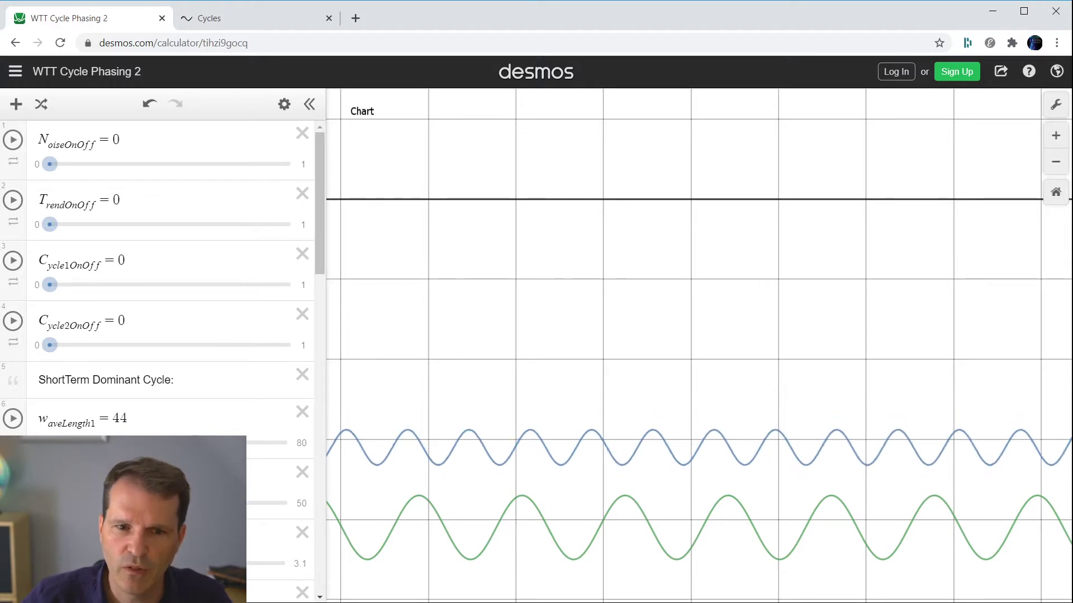
{"action": "left_click_drag", "start_coordinate": [188, 503], "coordinate": [211, 503]}
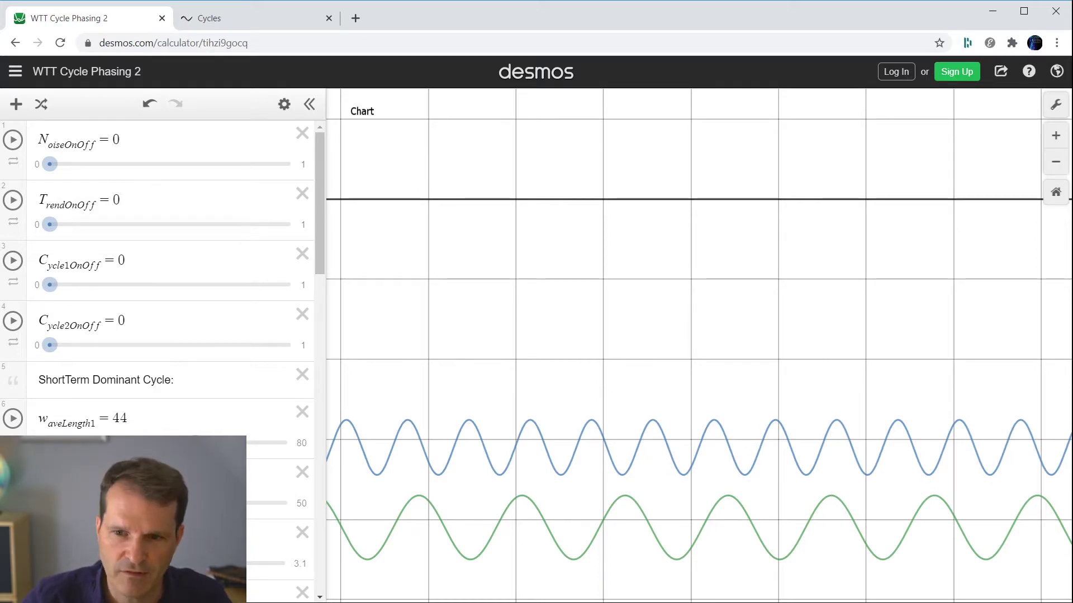
{"action": "left_click_drag", "start_coordinate": [237, 563], "coordinate": [247, 564]}
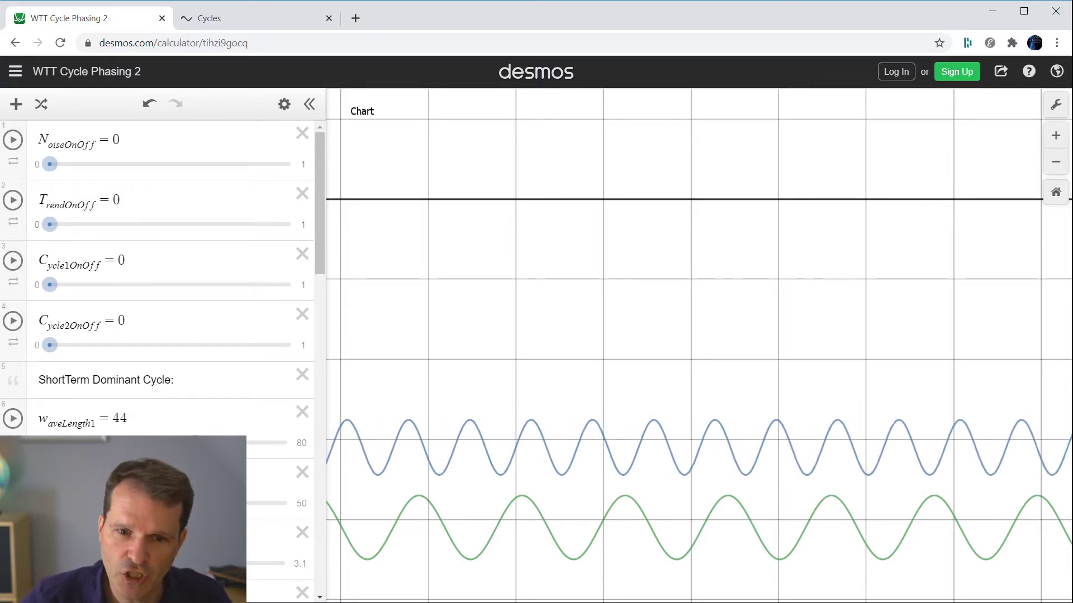
{"action": "mouse_move", "coordinate": [247, 565]}
{"action": "left_mouse_down"}
{"action": "mouse_move", "coordinate": [256, 565]}
{"action": "mouse_move", "coordinate": [243, 564]}
{"action": "left_mouse_up"}
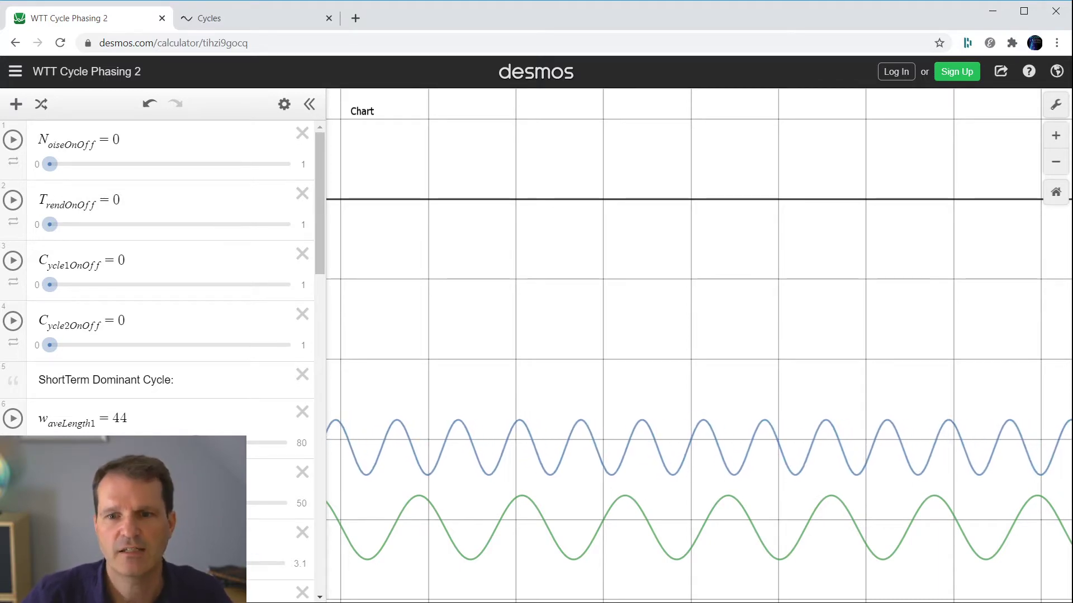
{"action": "left_click_drag", "start_coordinate": [243, 564], "coordinate": [260, 564]}
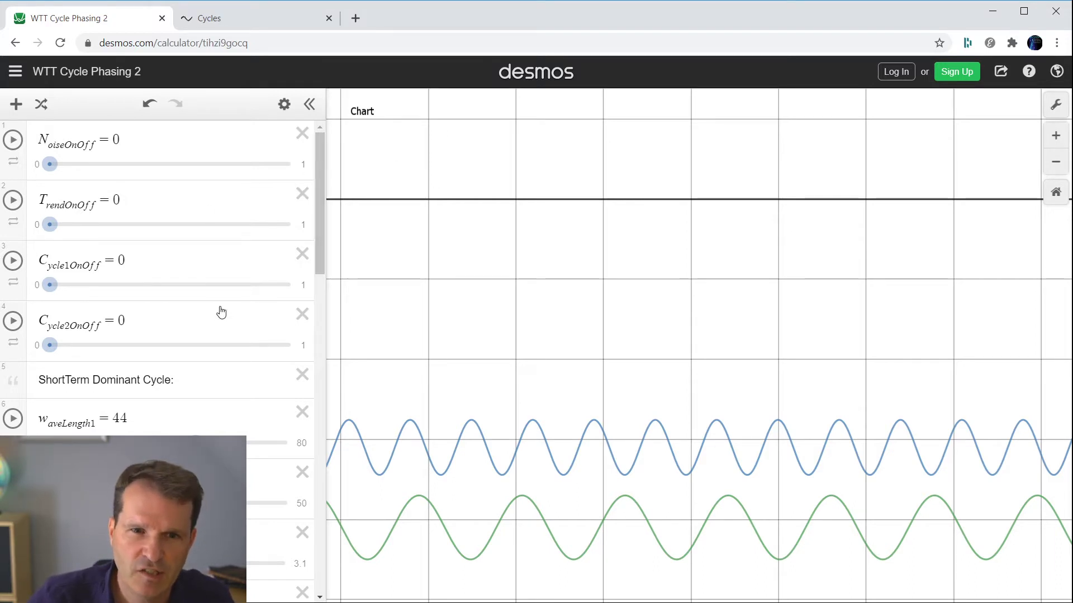
- Set Cycle1OnOff to 1 and shorten waveLength1 to 41
{"action": "left_click", "coordinate": [248, 286]}
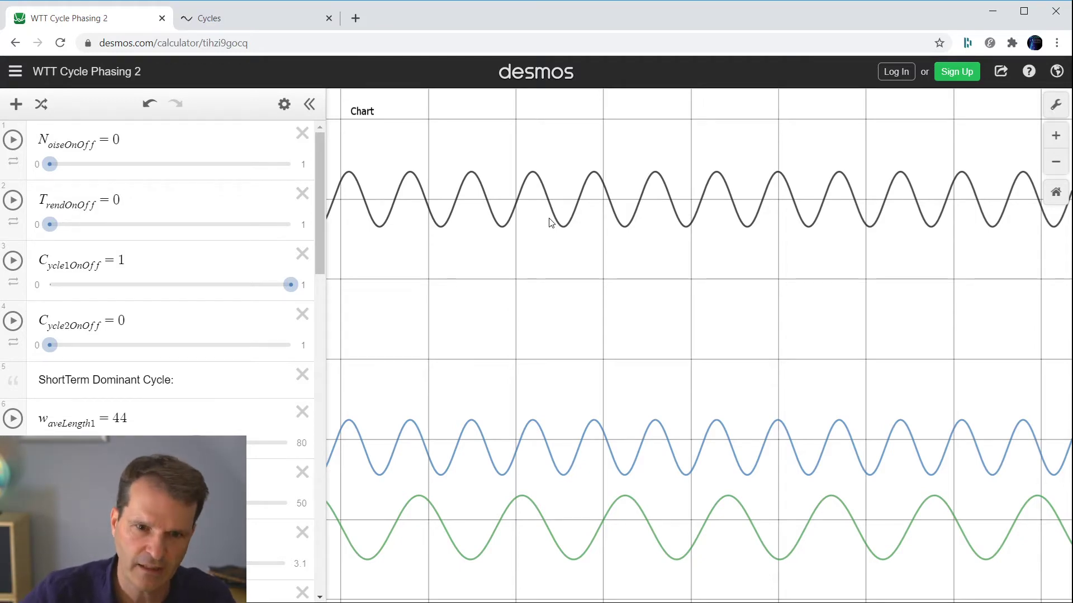
{"action": "mouse_move", "coordinate": [182, 442]}
{"action": "left_mouse_down"}
{"action": "mouse_move", "coordinate": [107, 443]}
{"action": "mouse_move", "coordinate": [182, 442]}
{"action": "mouse_move", "coordinate": [173, 442]}
{"action": "left_mouse_up"}
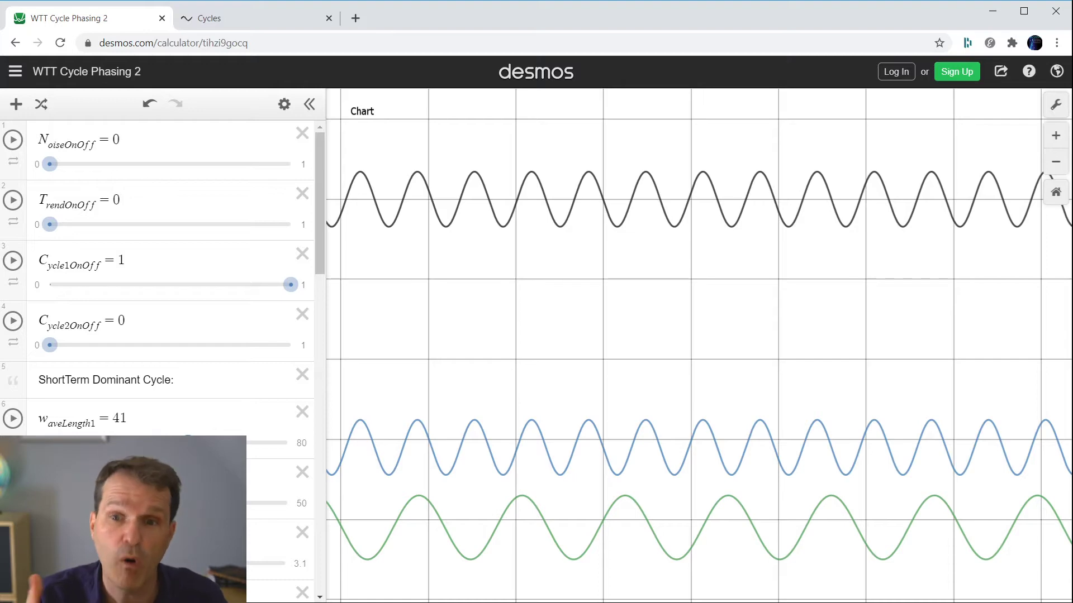
- Set Cycle2OnOff to 1 and drag waveLength1 down to 31
{"action": "left_click", "coordinate": [226, 351]}
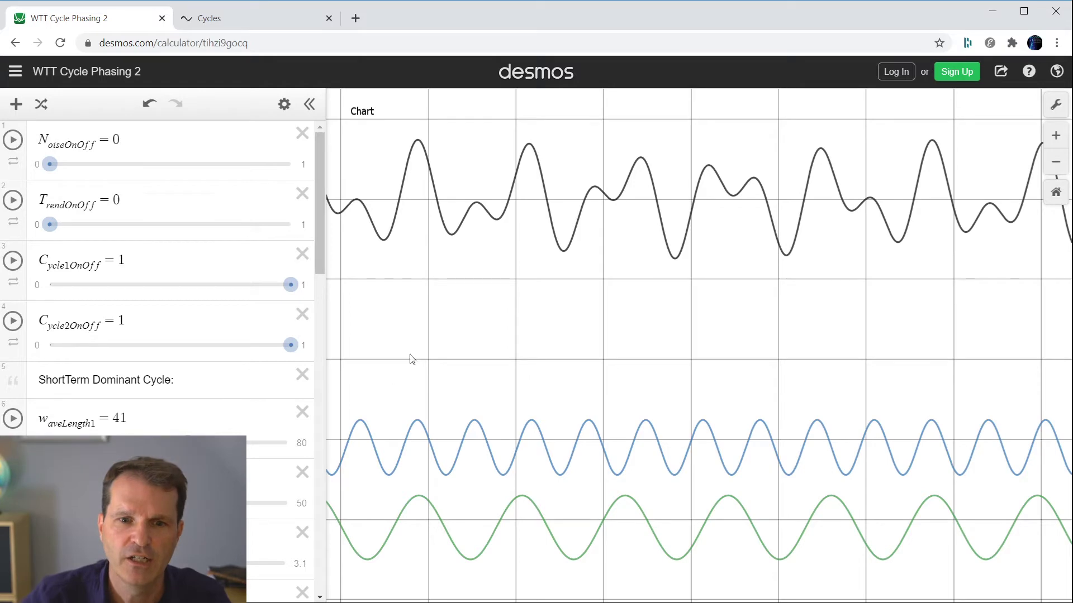
{"action": "scroll", "coordinate": [320, 260], "scroll_direction": "down", "scroll_amount": 1}
{"action": "scroll", "coordinate": [320, 250], "scroll_direction": "up", "scroll_amount": 1}
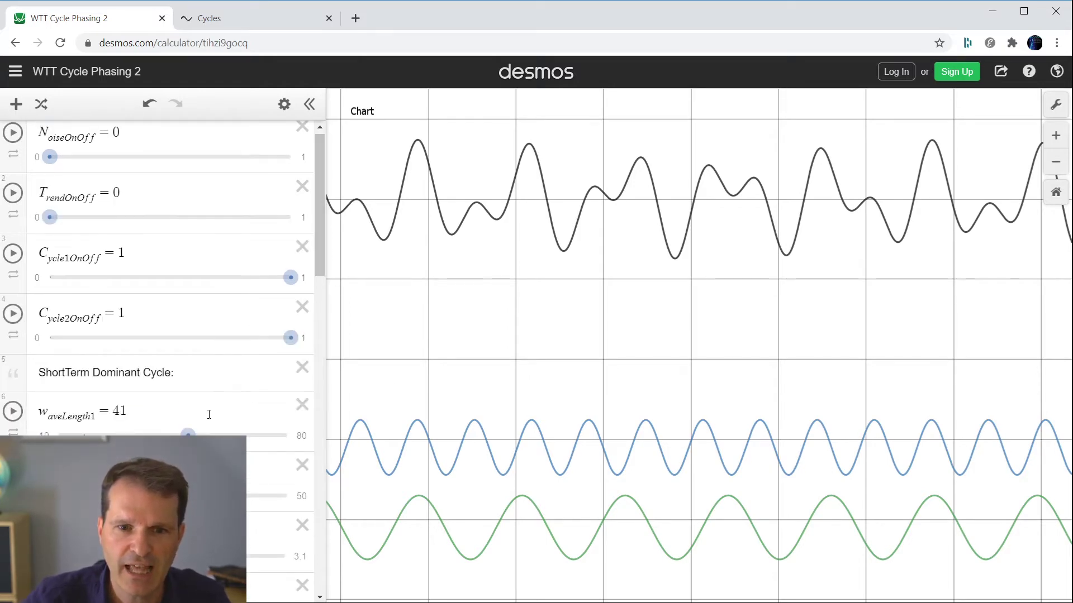
{"action": "left_click_drag", "start_coordinate": [187, 434], "coordinate": [162, 434]}
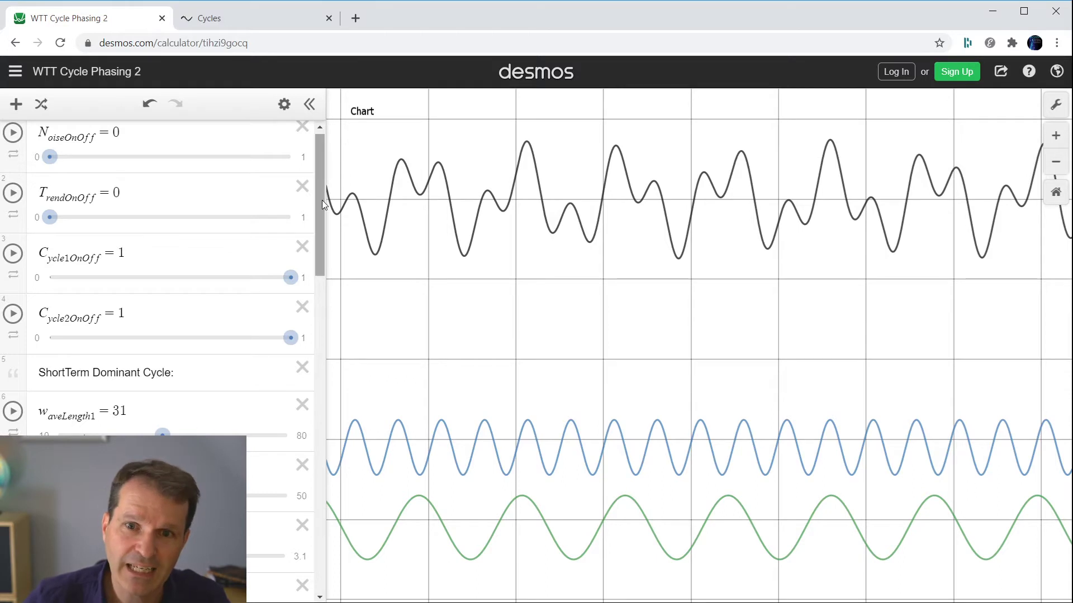
{"action": "scroll", "coordinate": [321, 200], "scroll_direction": "up", "scroll_amount": 1}
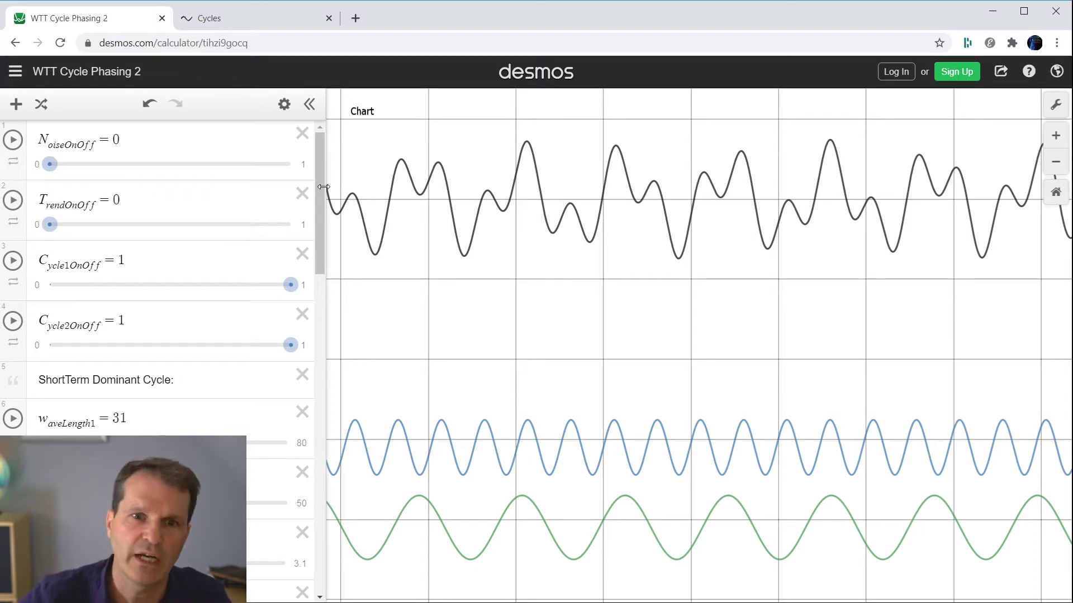
- Set both cycle toggles to 0 and show the noise alone, then set NoiseOnOff back to 0
{"action": "left_click", "coordinate": [82, 286]}
{"action": "left_click", "coordinate": [64, 348]}
{"action": "left_click", "coordinate": [232, 165]}
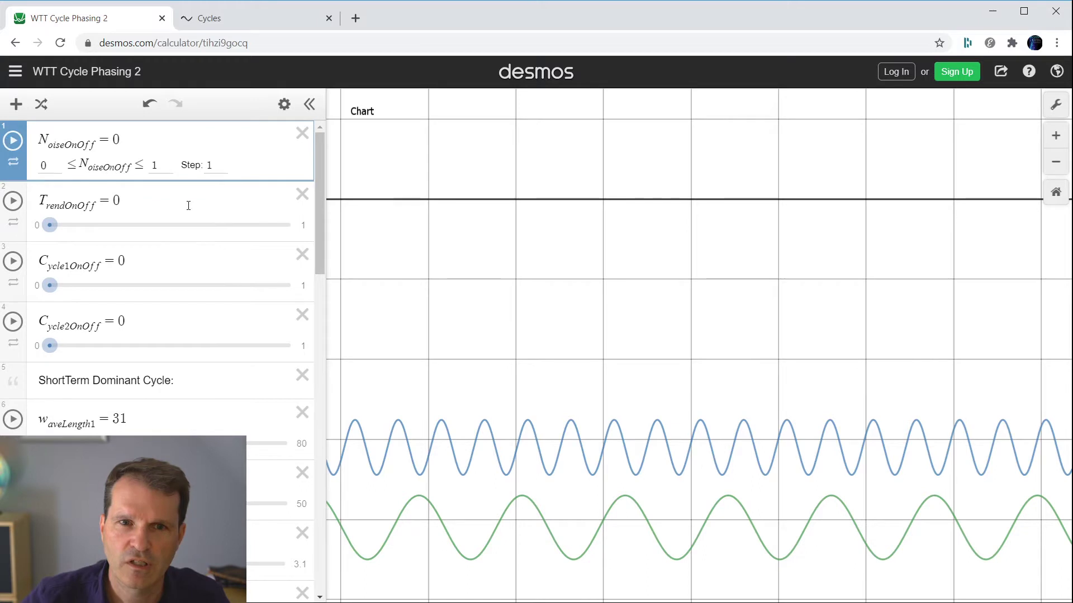
{"action": "left_click", "coordinate": [220, 190]}
{"action": "left_click", "coordinate": [239, 166]}
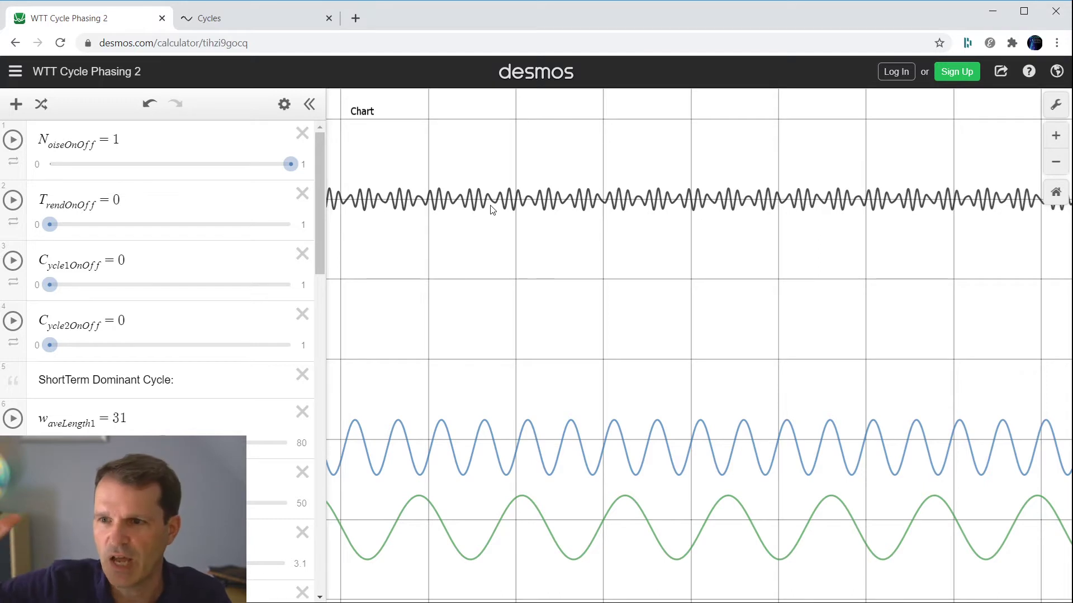
{"action": "left_click", "coordinate": [80, 165]}
- Set Cycle1OnOff, Cycle2OnOff and NoiseOnOff all to 1
{"action": "left_click", "coordinate": [260, 285]}
{"action": "left_click", "coordinate": [261, 345]}
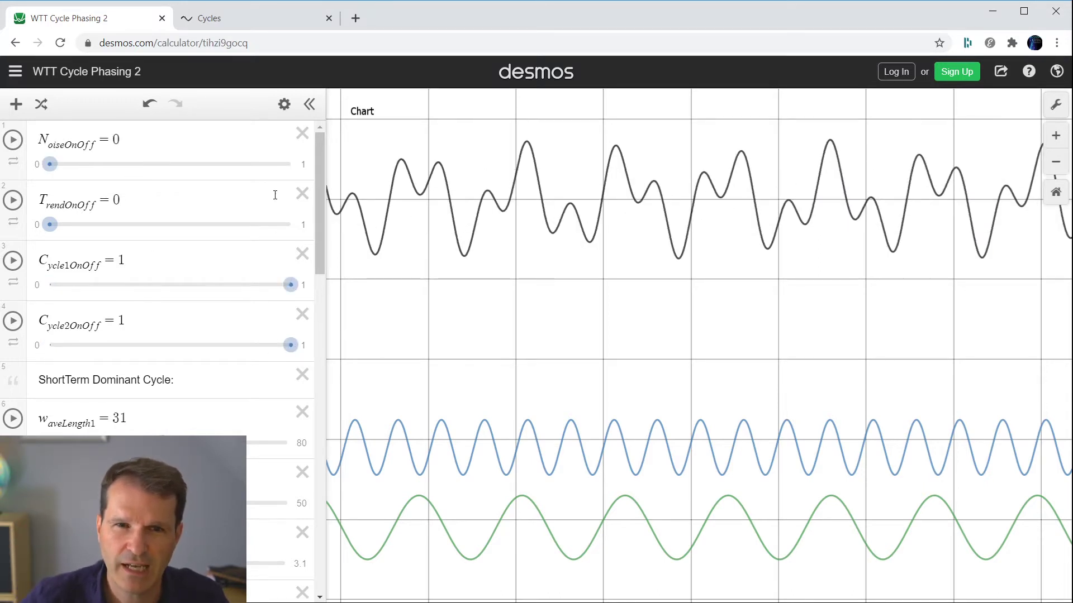
{"action": "left_click", "coordinate": [262, 168]}
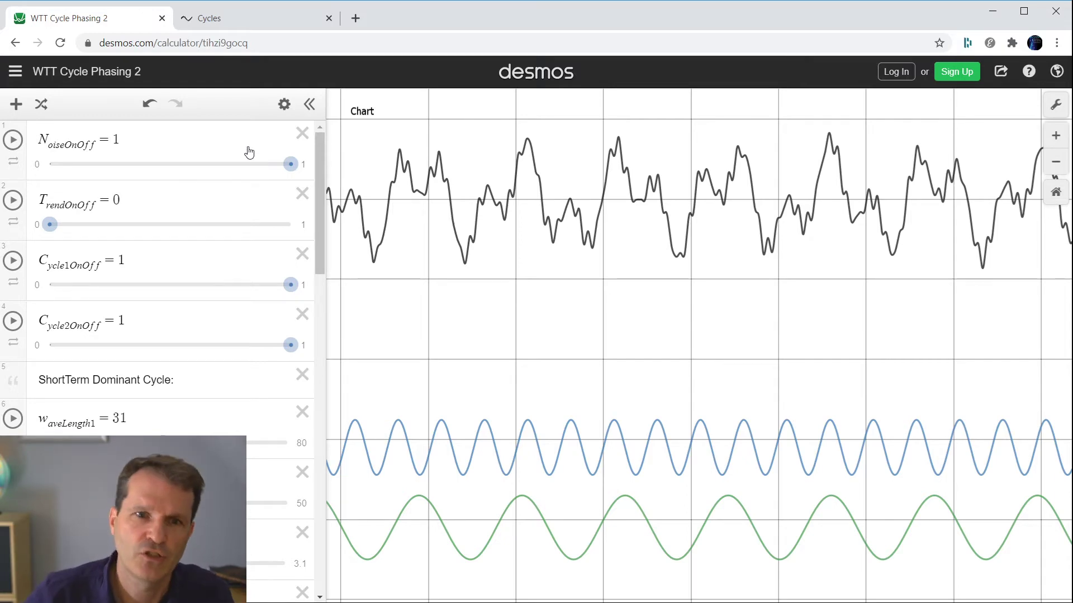
- Turn off noise and both cycles to show the trend alone, then set TrendOnOff back to 0
{"action": "left_click", "coordinate": [74, 168]}
{"action": "left_click", "coordinate": [76, 284]}
{"action": "left_click", "coordinate": [72, 345]}
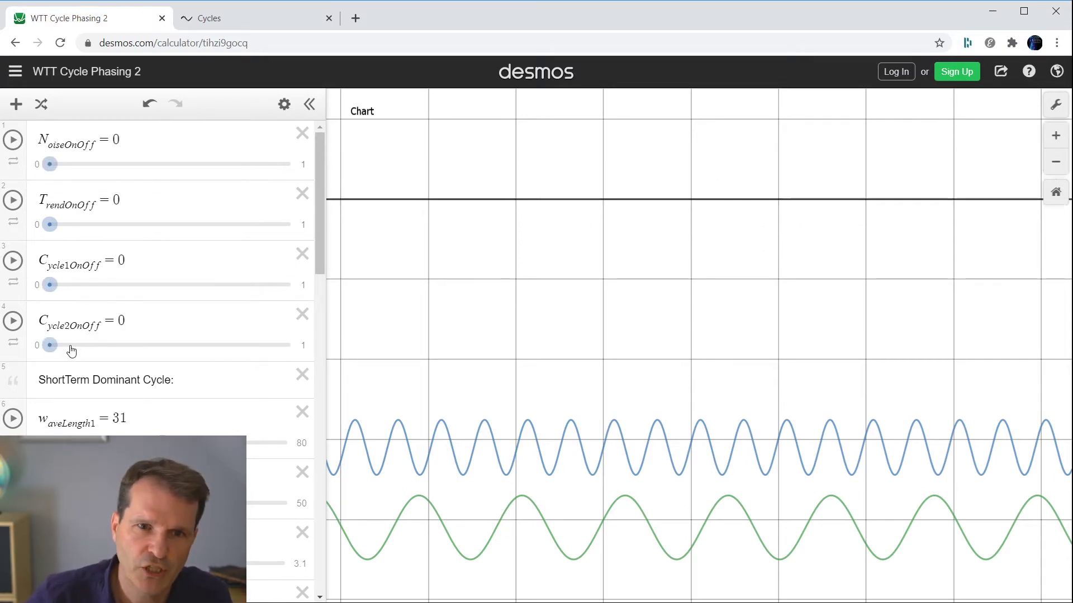
{"action": "left_click", "coordinate": [258, 226]}
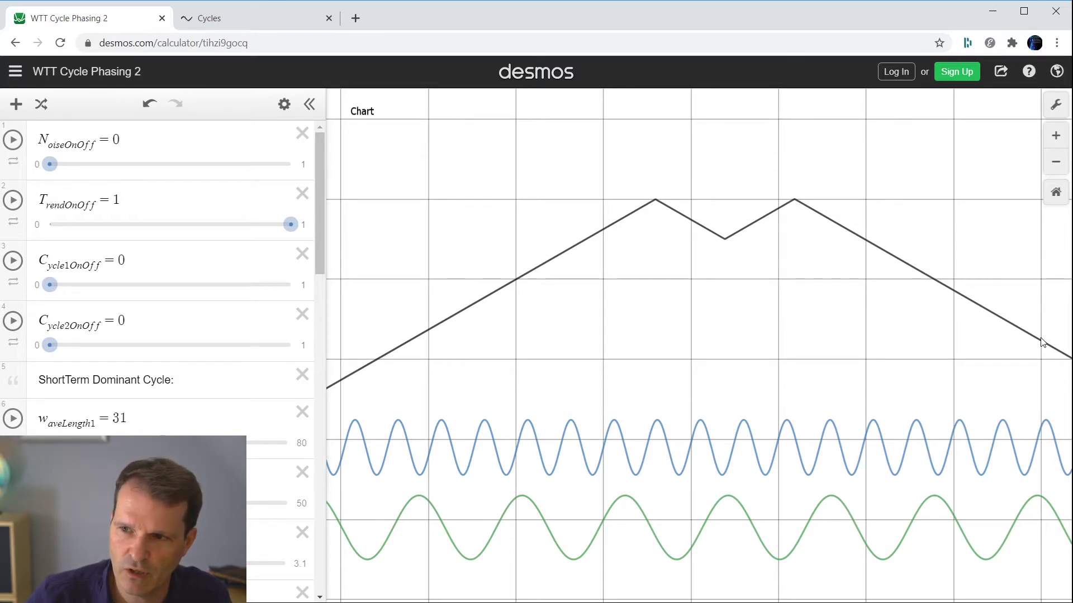
{"action": "left_click", "coordinate": [64, 226]}
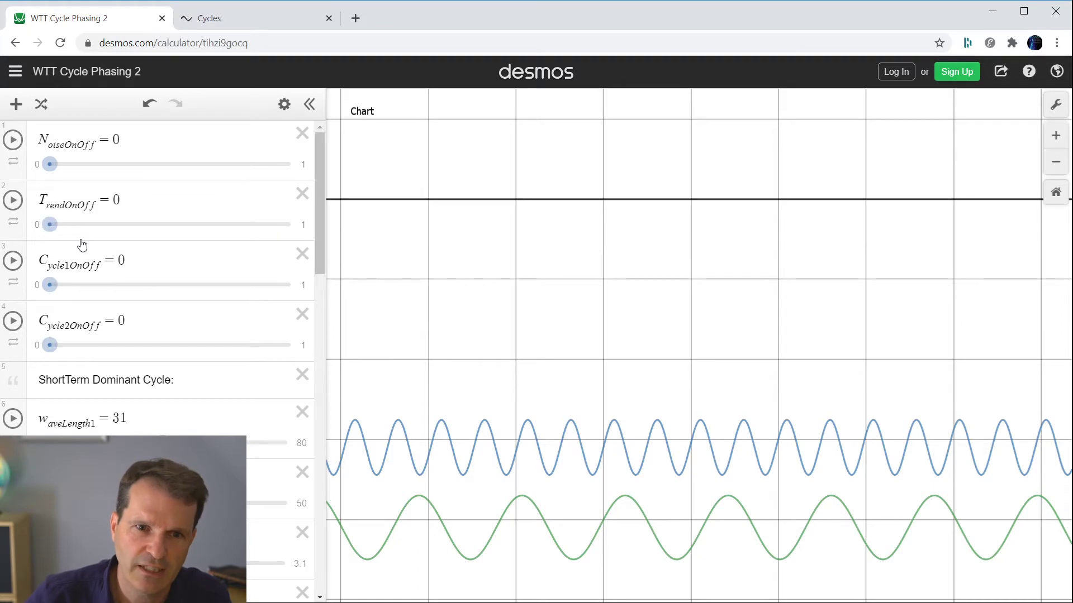
- Set Cycle1, Cycle2, Noise and Trend OnOff all to 1
{"action": "left_click", "coordinate": [224, 291]}
{"action": "left_click", "coordinate": [233, 349]}
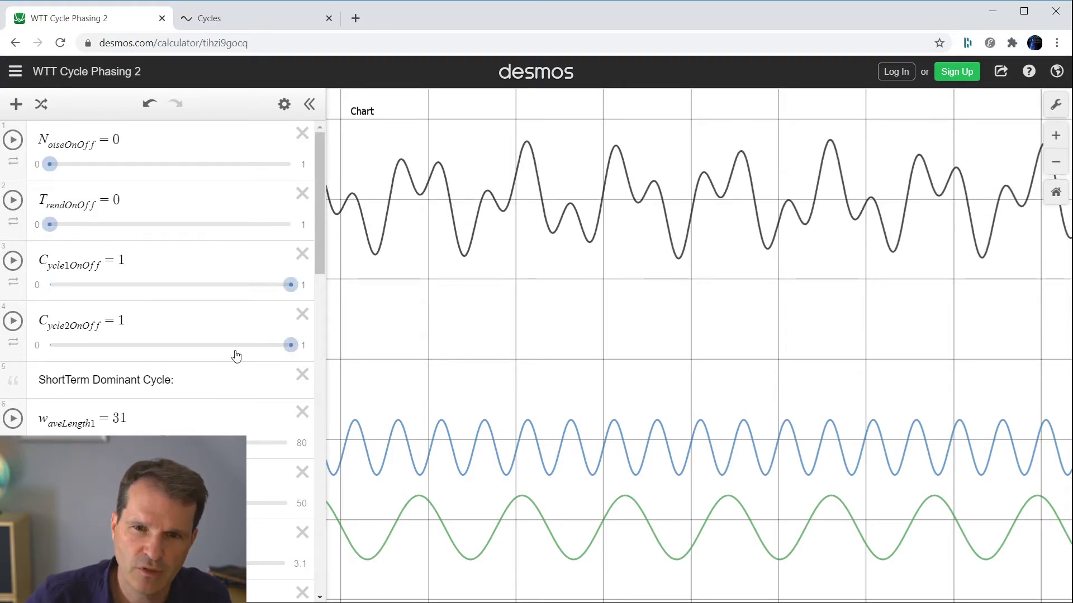
{"action": "left_click", "coordinate": [253, 173]}
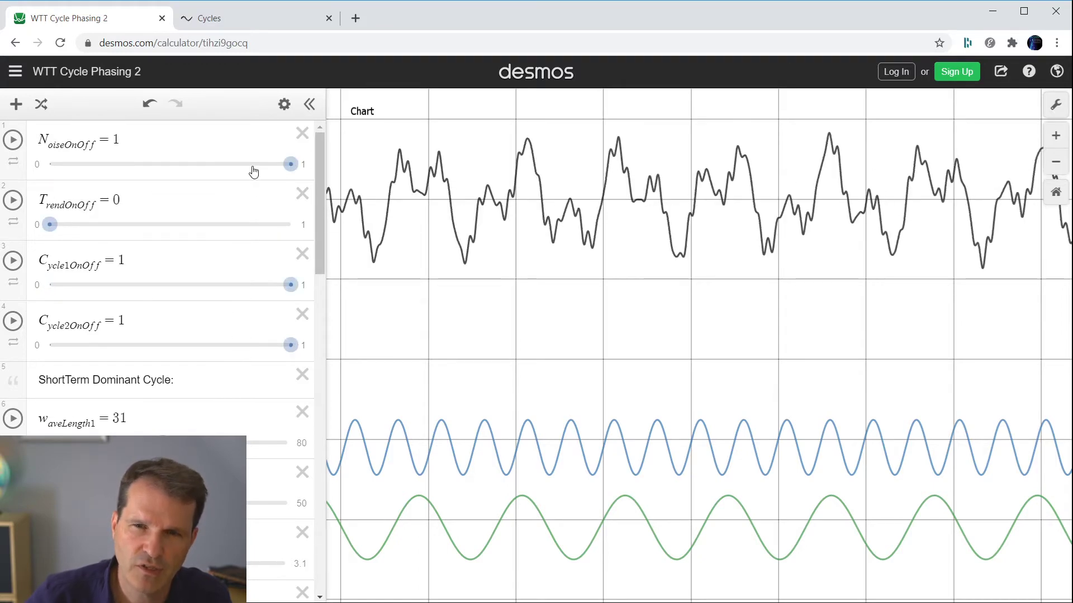
{"action": "left_click", "coordinate": [246, 231]}
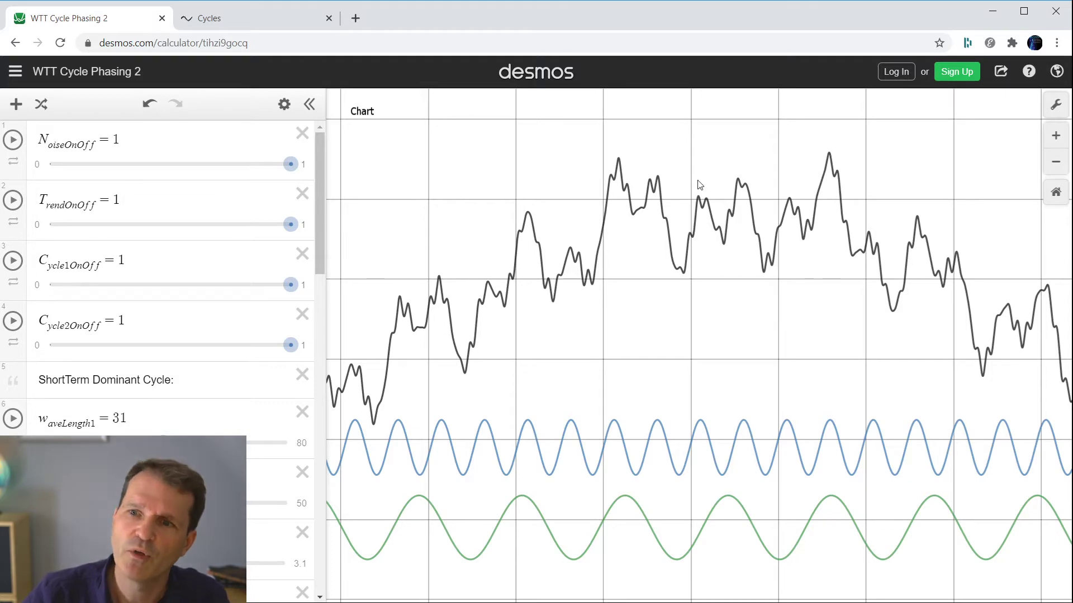
{"action": "left_click", "coordinate": [97, 168]}
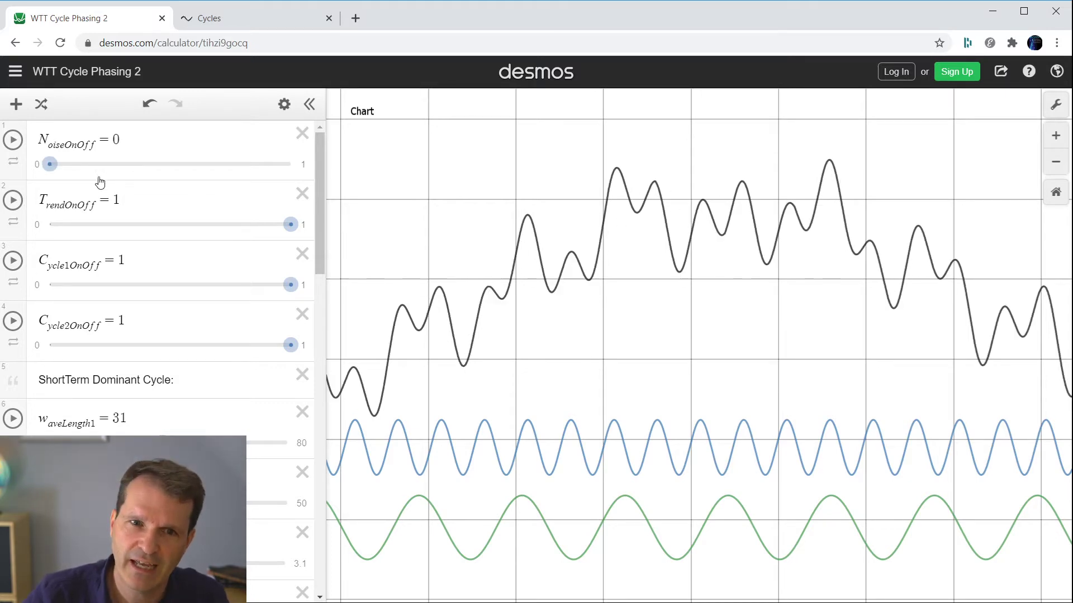
{"action": "left_click", "coordinate": [75, 228]}
{"action": "left_click", "coordinate": [66, 343]}
{"action": "left_click", "coordinate": [81, 286]}
{"action": "left_click", "coordinate": [228, 226]}
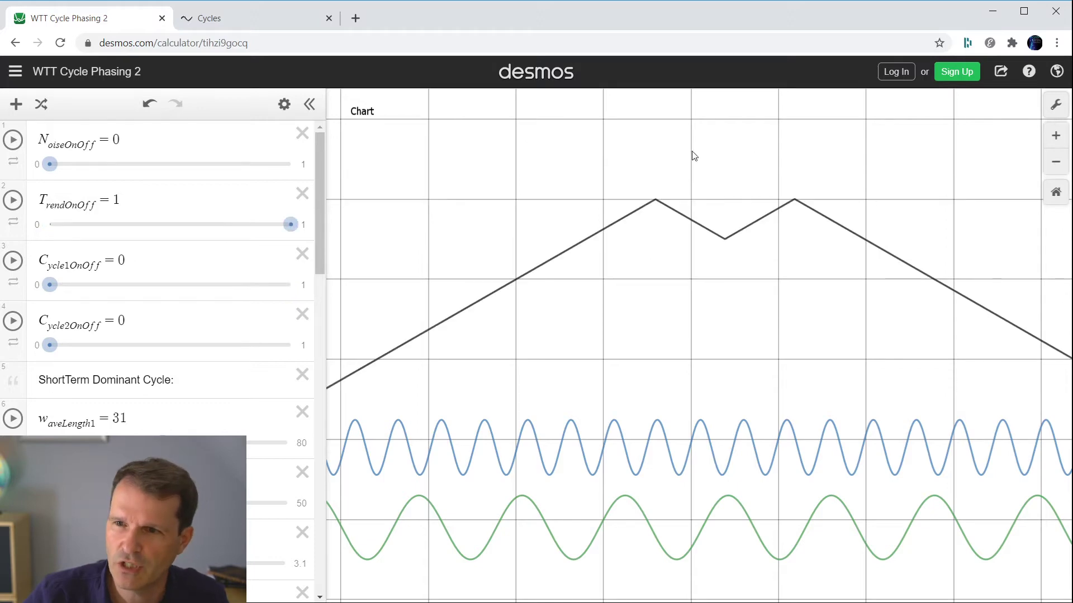
{"action": "left_click", "coordinate": [256, 168]}
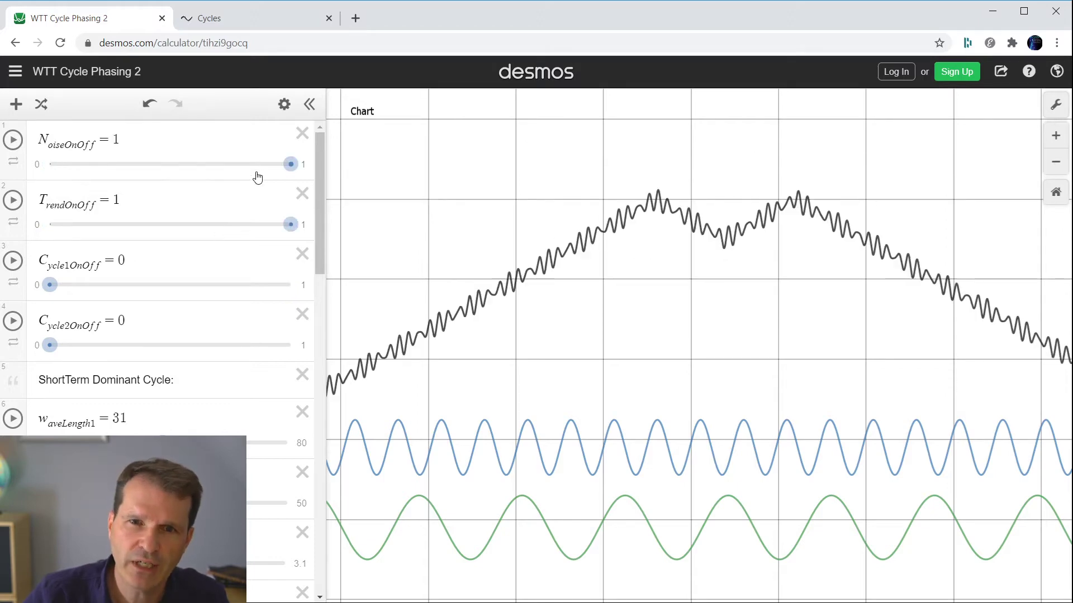
{"action": "left_click", "coordinate": [259, 286]}
{"action": "left_click", "coordinate": [250, 347]}
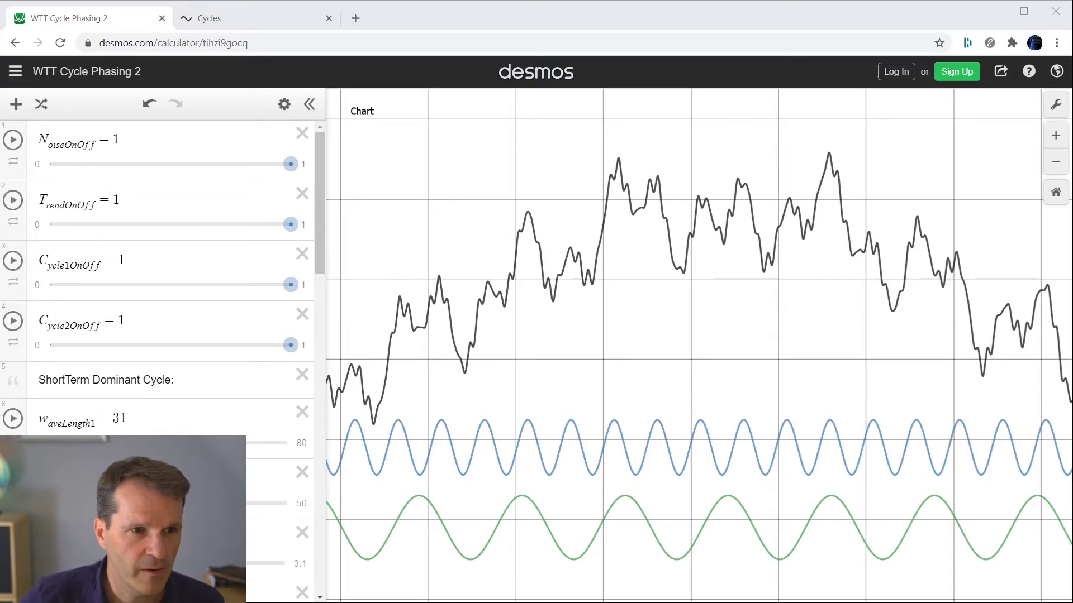
- Switch to the CycleDatasetGenerator.xlsx workbook in Excel with Alt+Tab
{"action": "key", "text": "alt+Tab"}
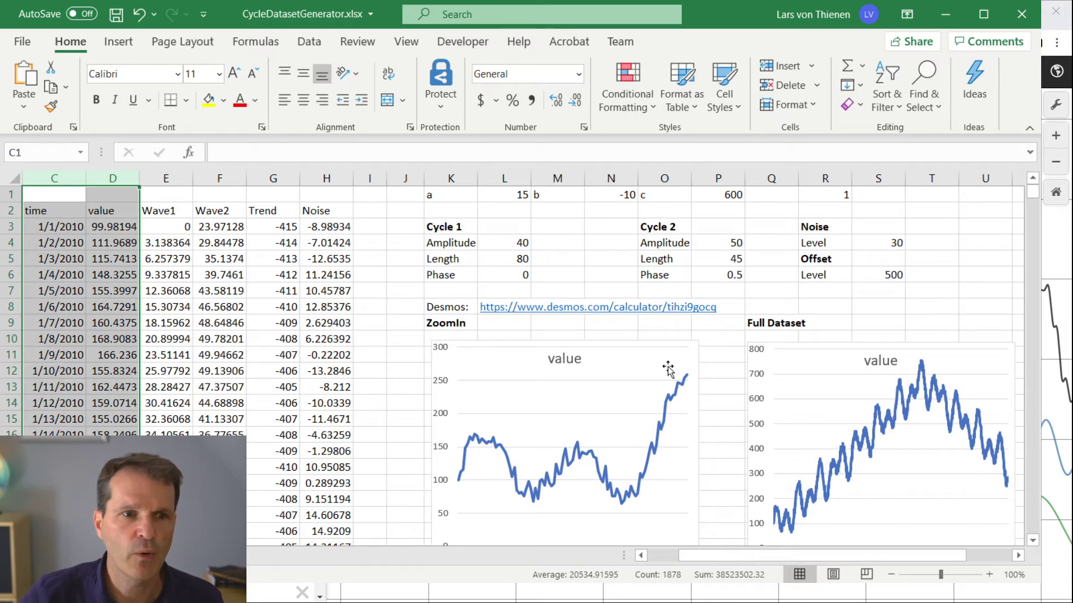
{"action": "left_click", "coordinate": [399, 286]}
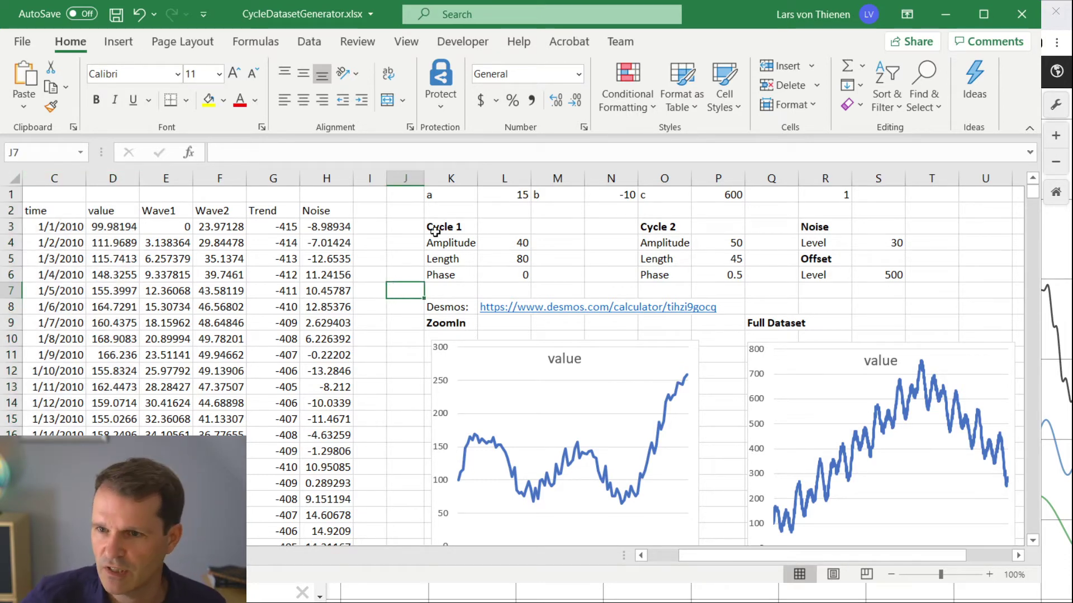
{"action": "left_click_drag", "start_coordinate": [439, 227], "coordinate": [520, 279]}
{"action": "left_click", "coordinate": [506, 266]}
{"action": "left_click_drag", "start_coordinate": [664, 227], "coordinate": [726, 274]}
{"action": "left_click", "coordinate": [710, 261]}
{"action": "left_click_drag", "start_coordinate": [166, 178], "coordinate": [219, 190]}
{"action": "left_click", "coordinate": [274, 191]}
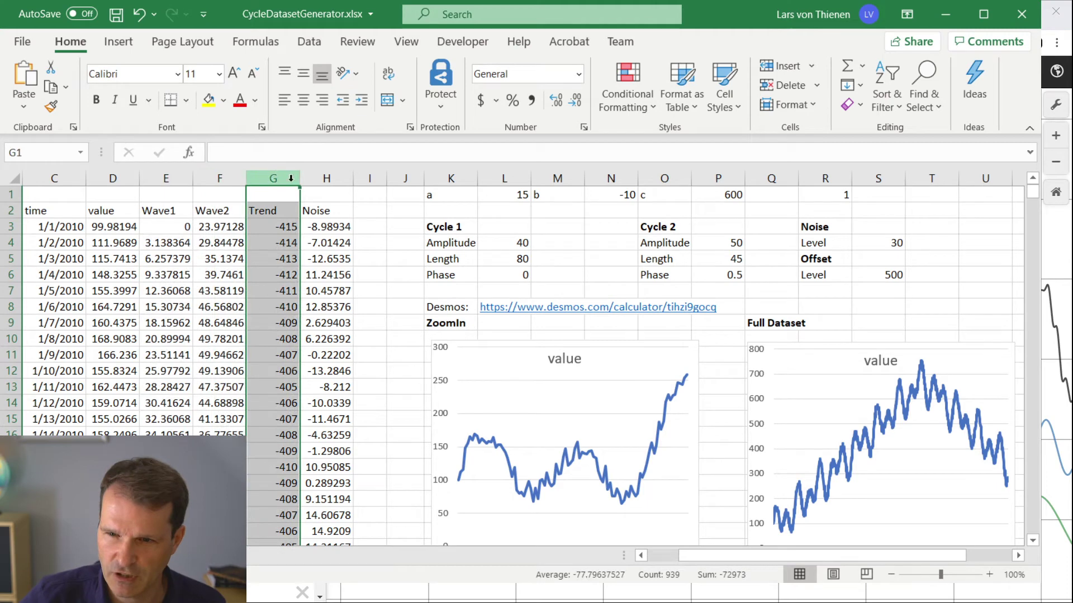
{"action": "left_click", "coordinate": [327, 191]}
{"action": "left_click_drag", "start_coordinate": [59, 179], "coordinate": [108, 178]}
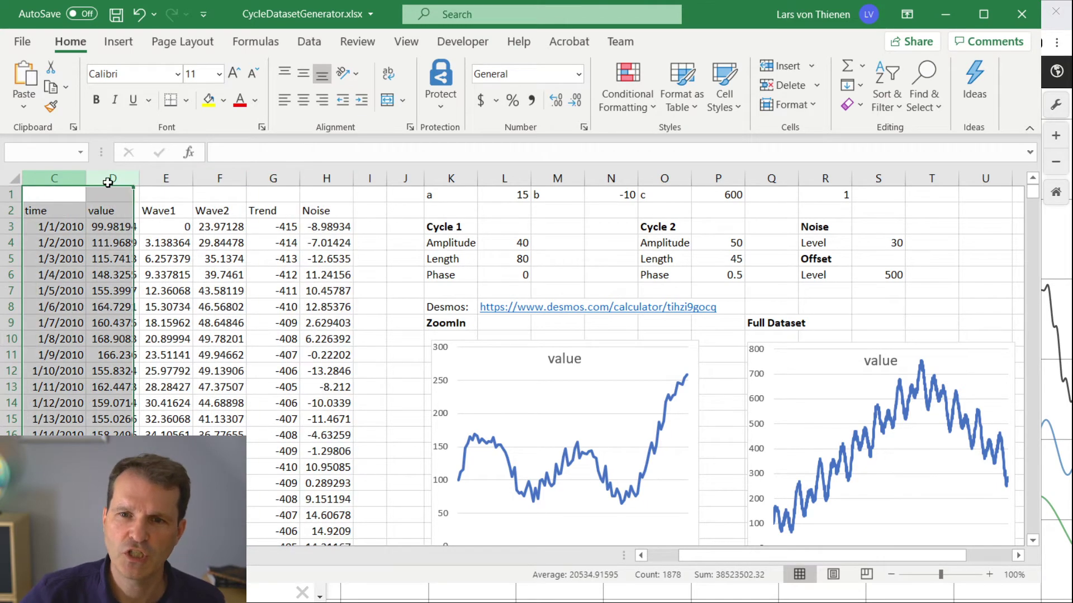